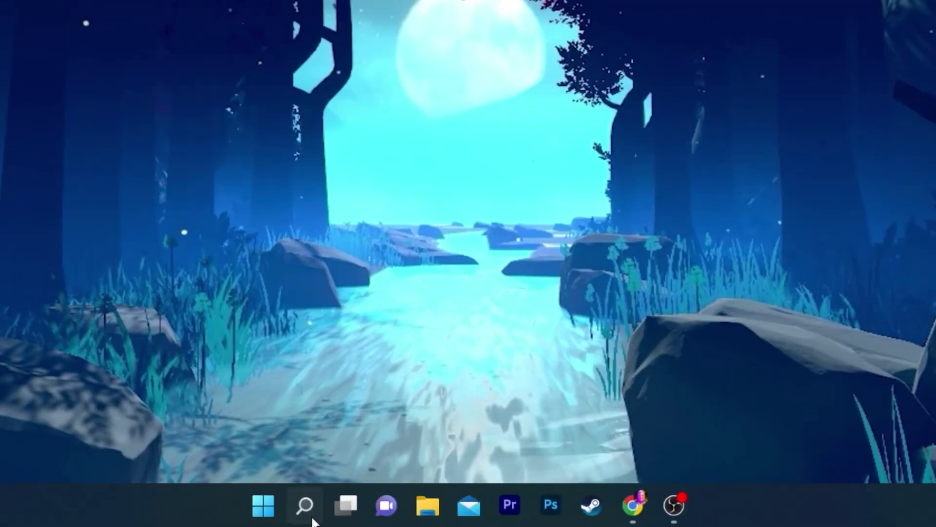
# - Launch Task Manager from the Start right-click menu and open the full Services console from its Services tab
pyautogui.click(312, 521)
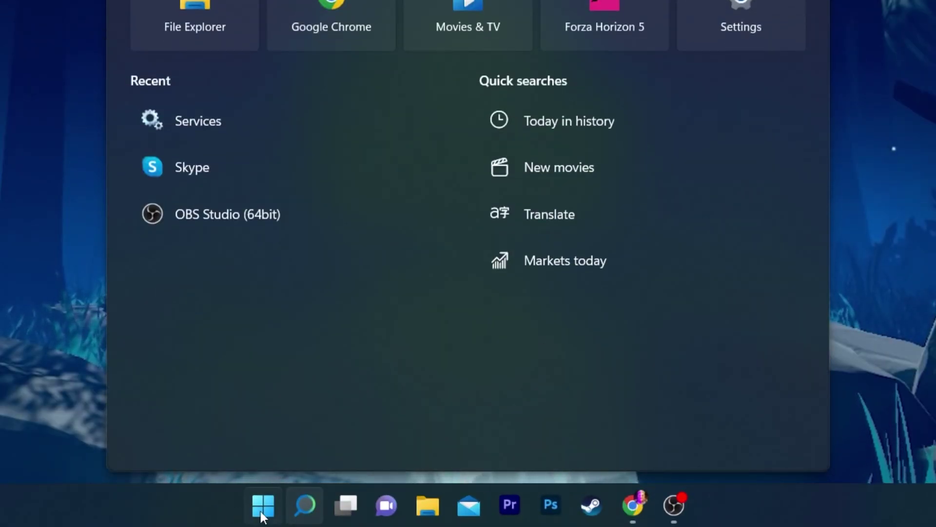
pyautogui.rightClick(261, 511)
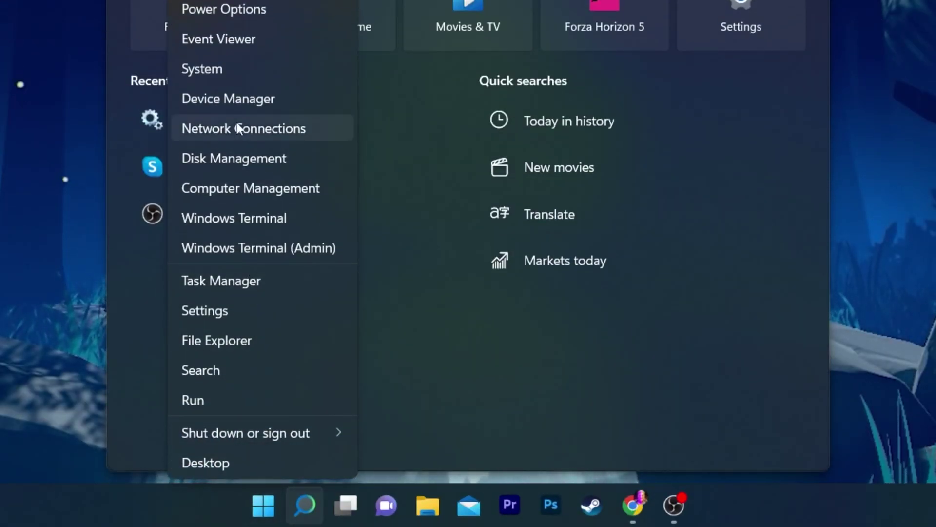
pyautogui.click(275, 283)
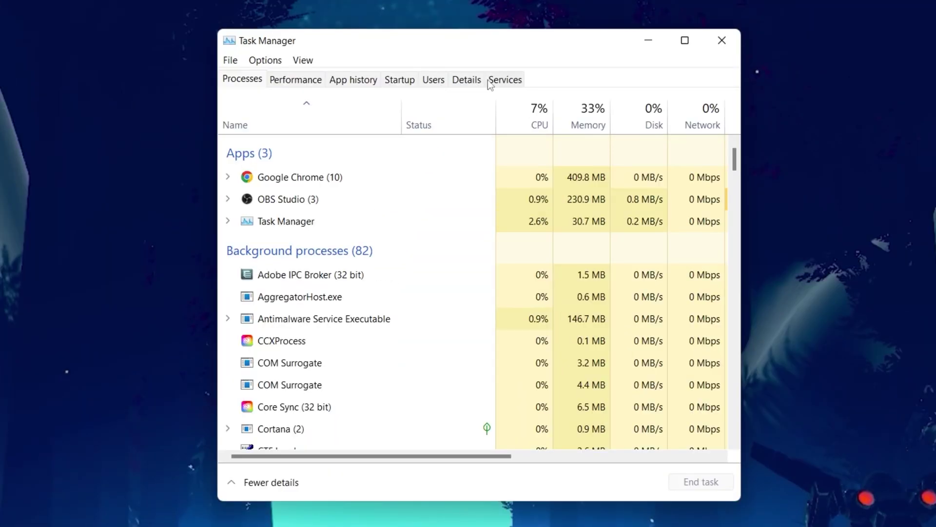
pyautogui.click(499, 79)
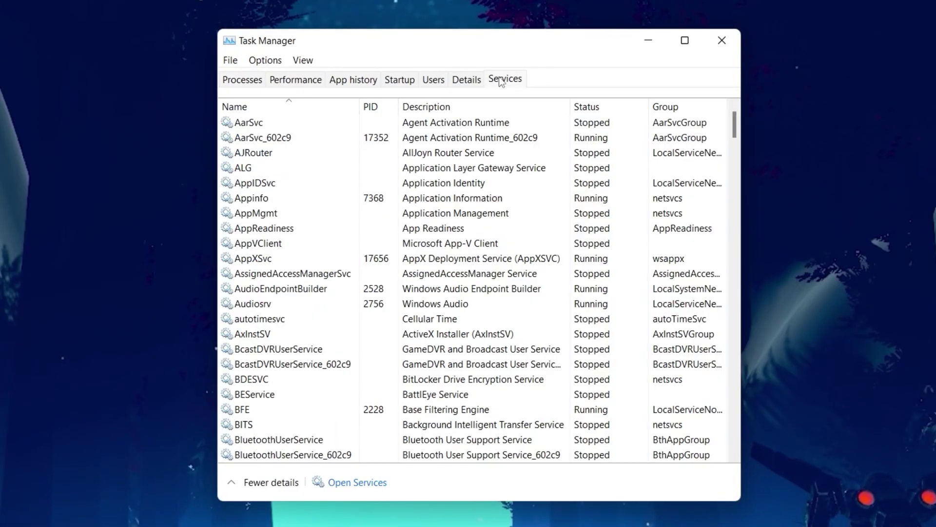
pyautogui.click(364, 484)
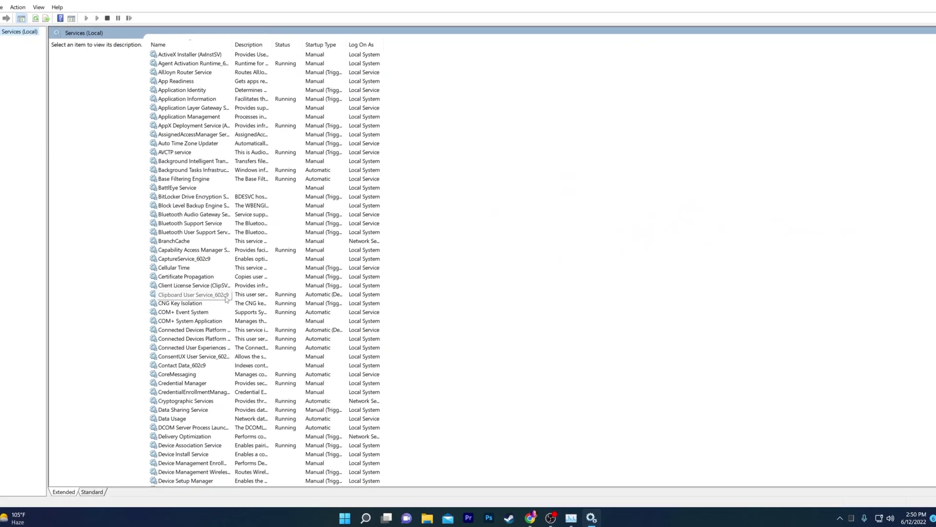
# - Set Xbox Accessory Management Service (XboxGipSvc) startup type to Disabled and apply it
pyautogui.scroll(-20, 587, 391)
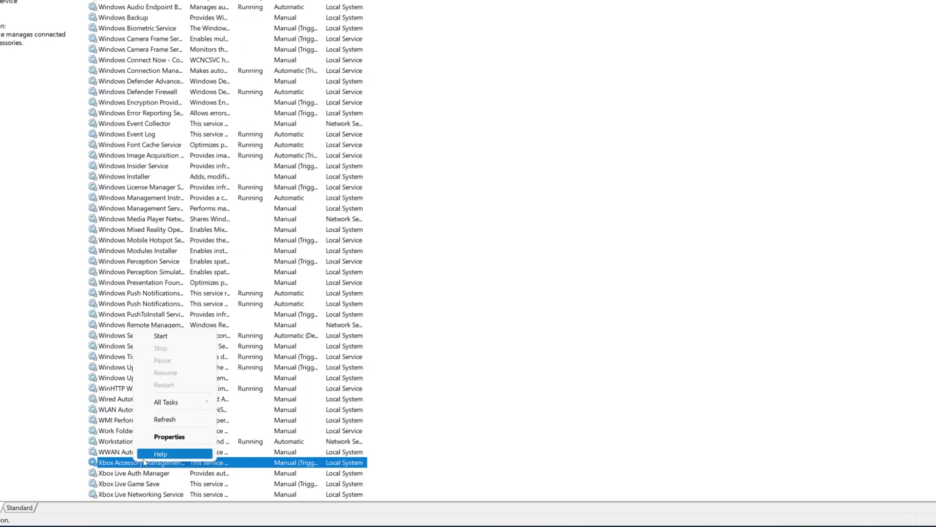
pyautogui.click(166, 437)
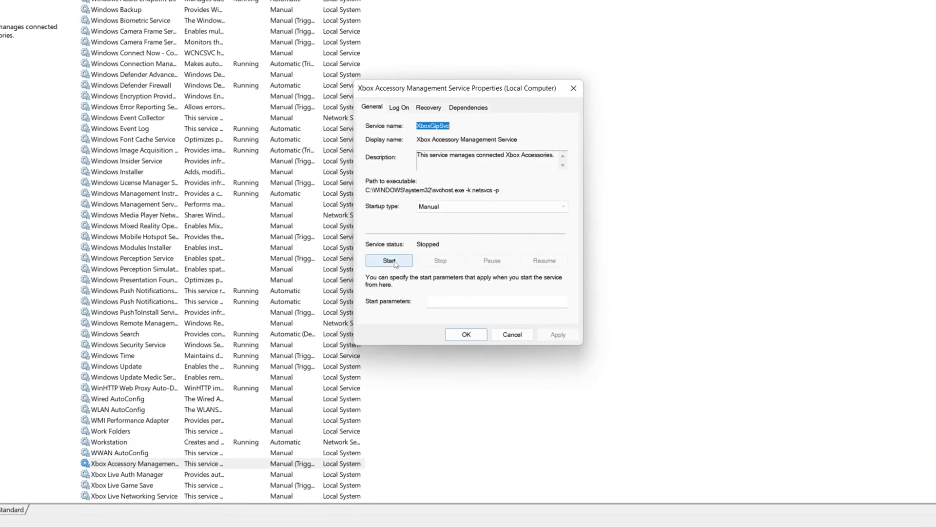
pyautogui.click(434, 205)
pyautogui.click(429, 236)
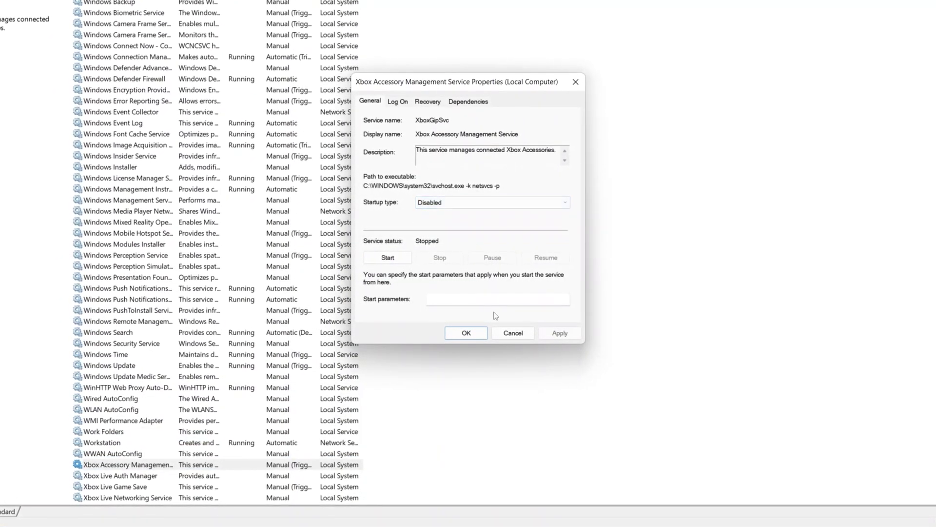
pyautogui.click(560, 332)
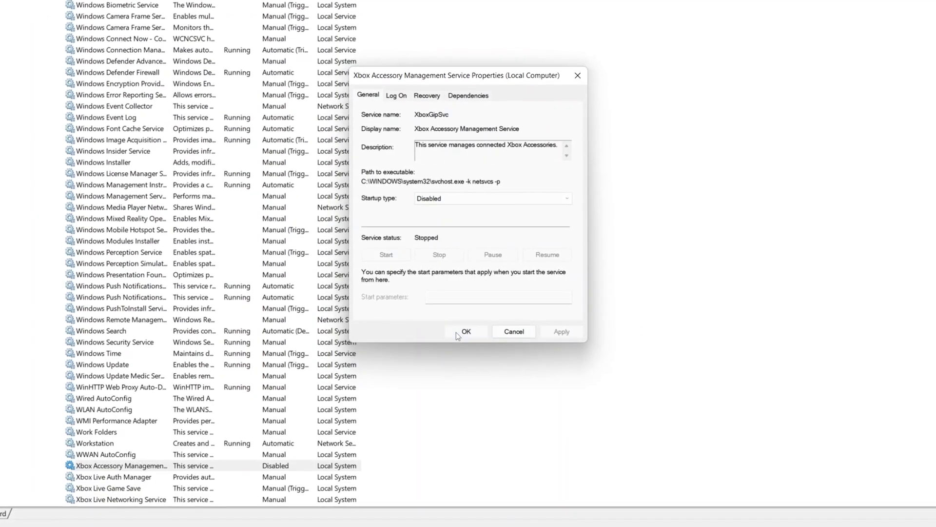
pyautogui.click(467, 333)
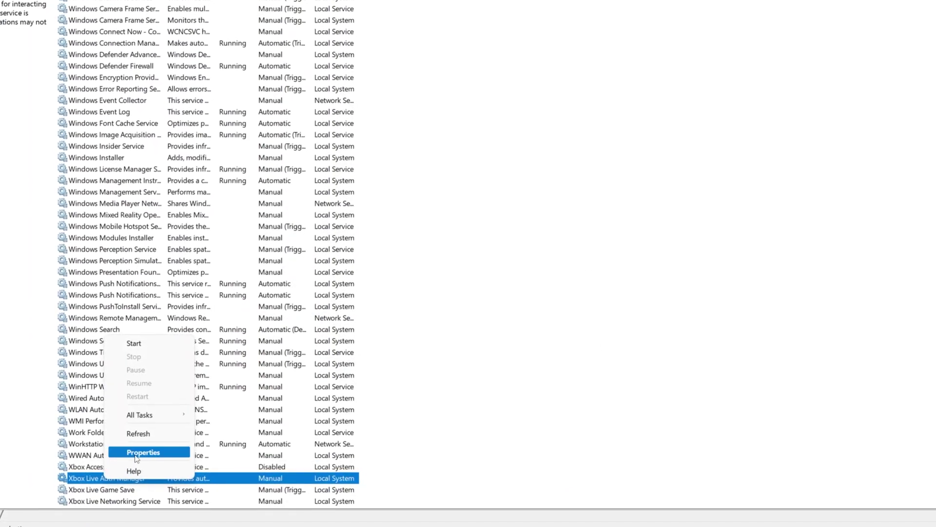
# - Set Xbox Live Auth Manager's startup type to Disabled and apply it
pyautogui.click(145, 452)
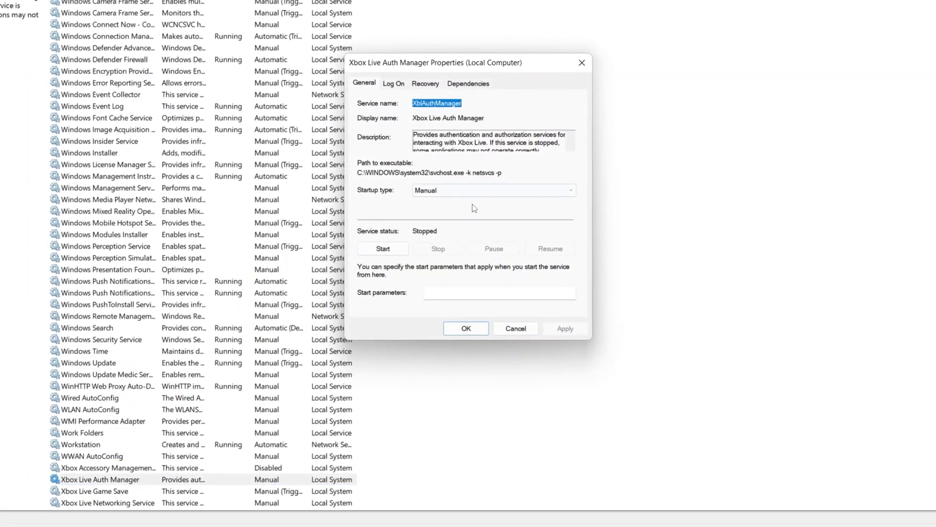
pyautogui.click(438, 188)
pyautogui.click(444, 230)
pyautogui.click(567, 327)
pyautogui.click(467, 326)
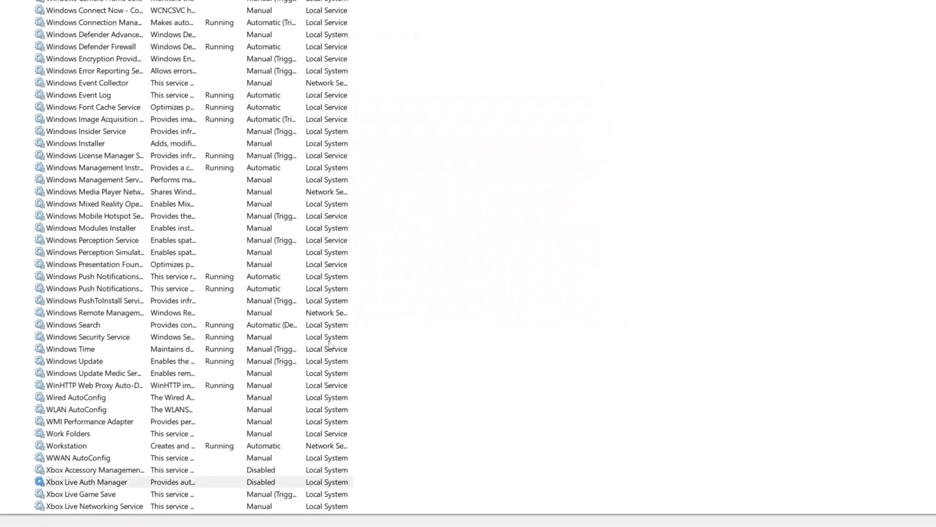
# - Set Xbox Live Game Save's startup type to Disabled and apply it
pyautogui.click(73, 494)
pyautogui.rightClick(90, 493)
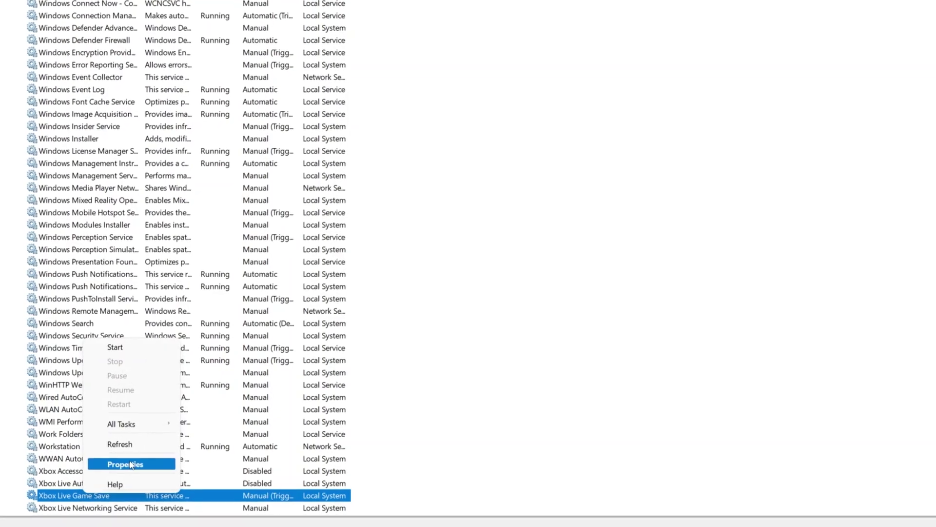
pyautogui.click(126, 464)
pyautogui.click(441, 179)
pyautogui.click(442, 209)
pyautogui.click(572, 323)
pyautogui.click(476, 326)
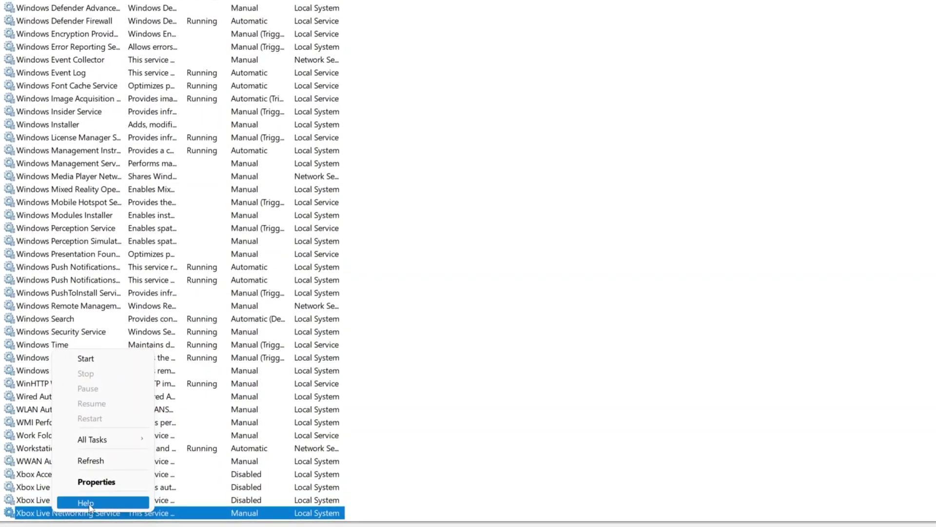
# - Set Xbox Live Networking Service's startup type to Disabled and apply it
pyautogui.click(96, 487)
pyautogui.click(441, 162)
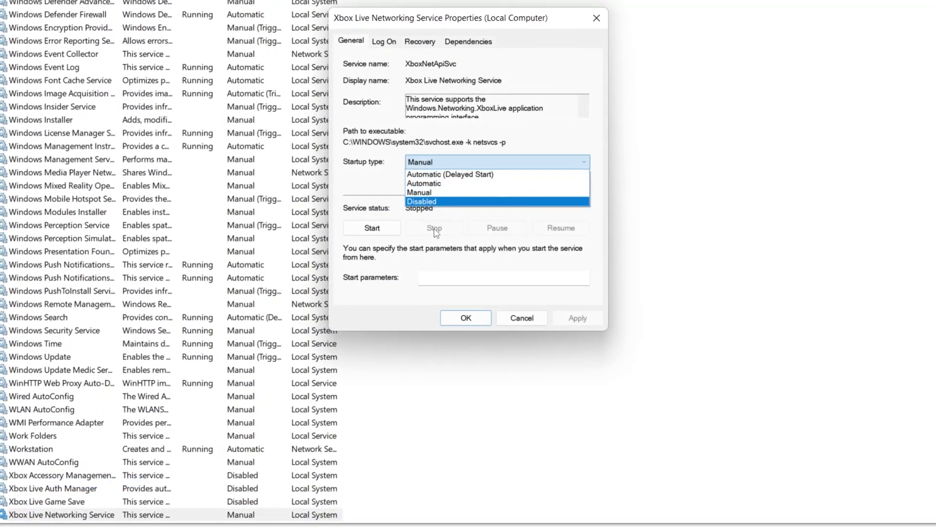
pyautogui.click(423, 201)
pyautogui.click(560, 317)
pyautogui.click(464, 321)
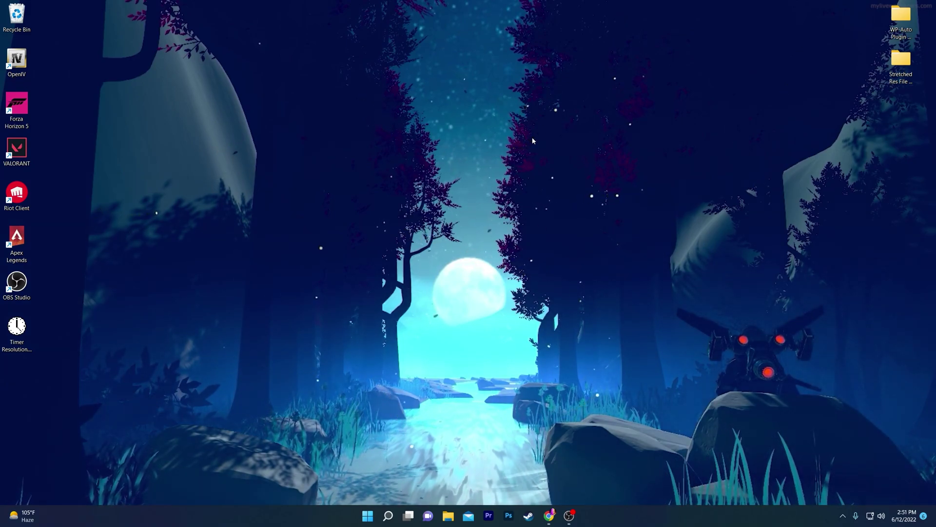
# - Open Discord from the tray and switch off the in-game overlay under User Settings > Game Overlay
pyautogui.click(843, 516)
pyautogui.click(816, 490)
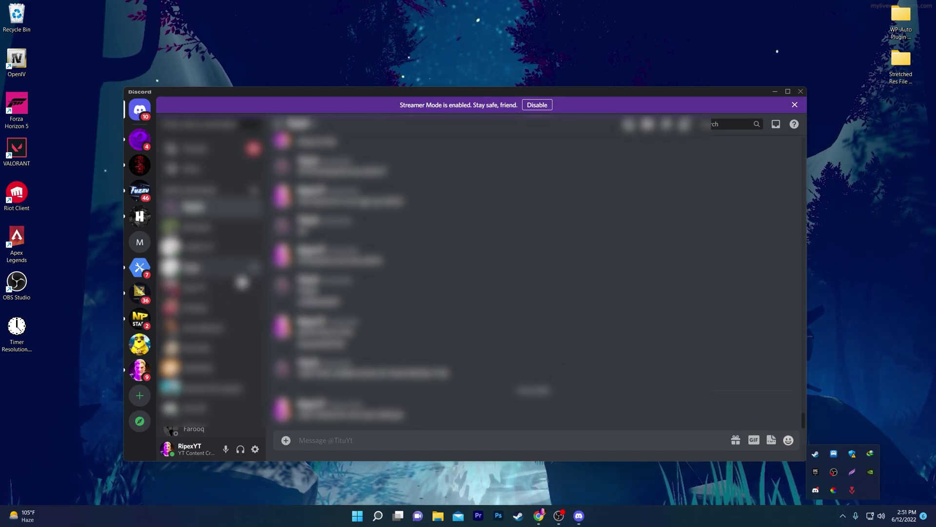
pyautogui.click(256, 449)
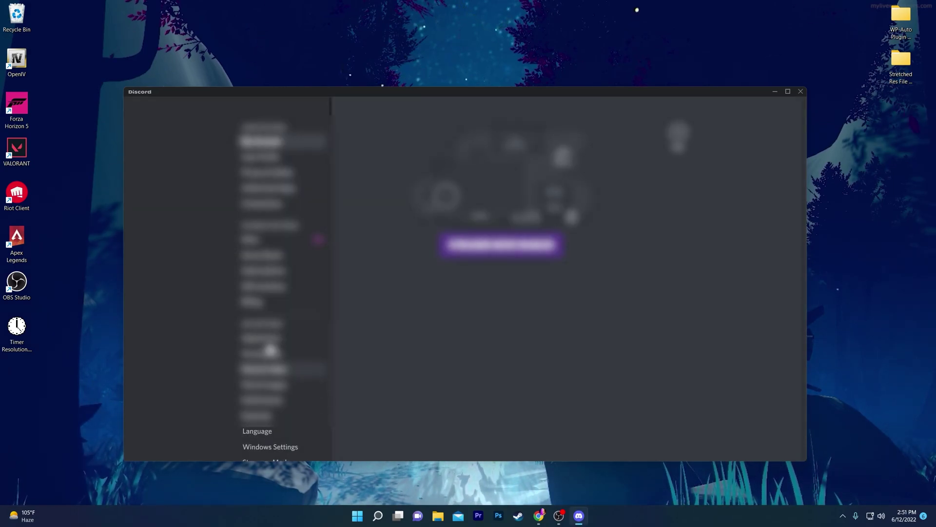
pyautogui.scroll(-4, 268, 243)
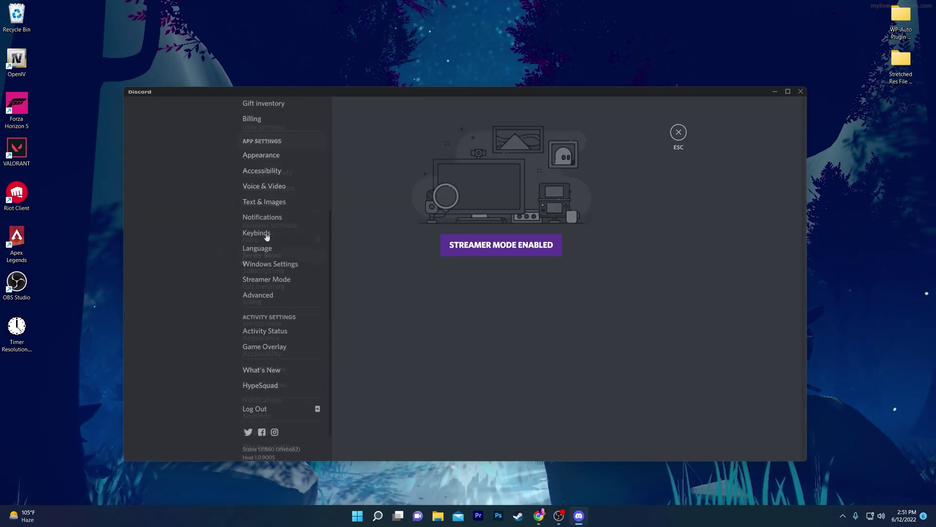
pyautogui.click(270, 347)
pyautogui.click(488, 166)
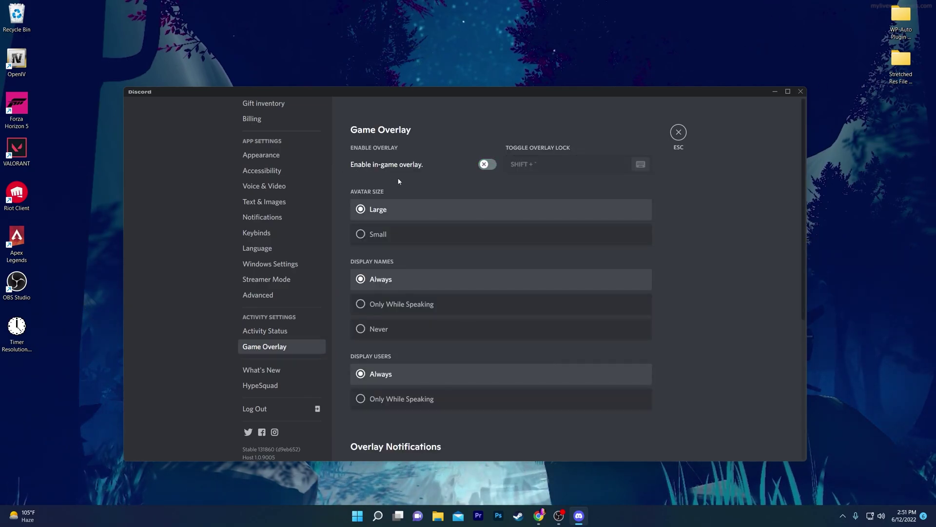
pyautogui.scroll(-3, 399, 205)
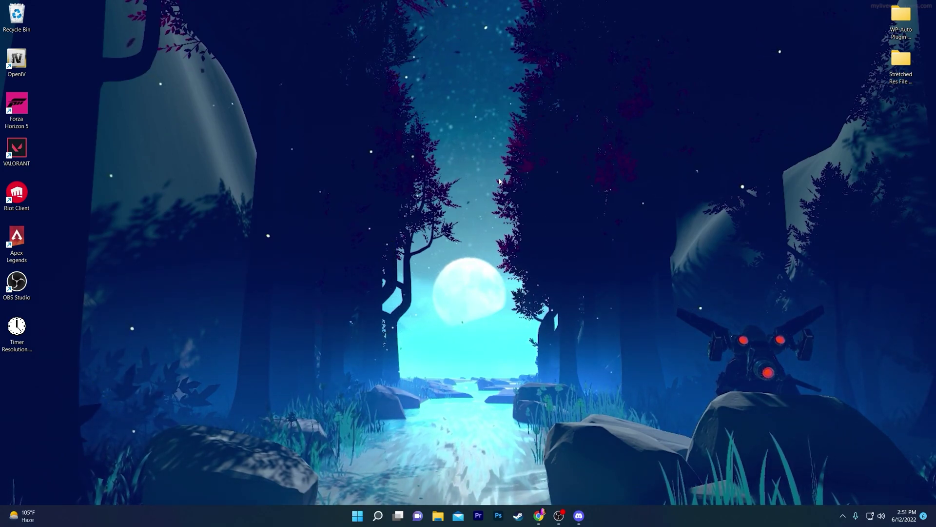
# - Move the Stretched Res File Fortnite Season 3 folder to the upper desktop centre and bring up the browser
pyautogui.moveTo(900, 62); pyautogui.dragTo(467, 132)
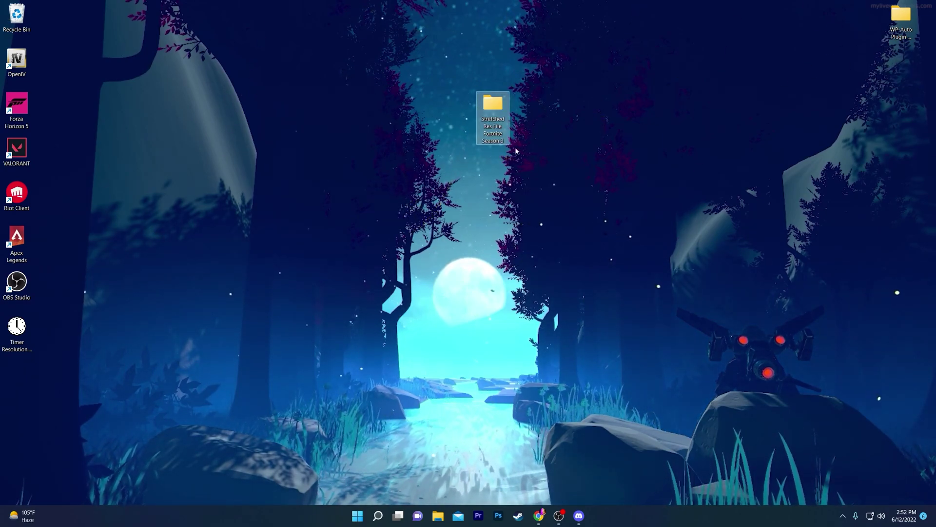
pyautogui.click(539, 518)
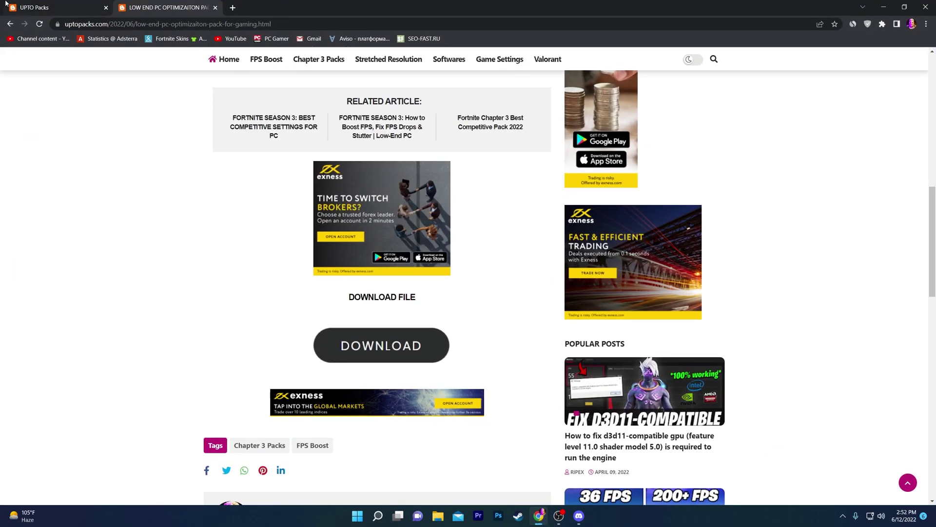
pyautogui.click(5, 4)
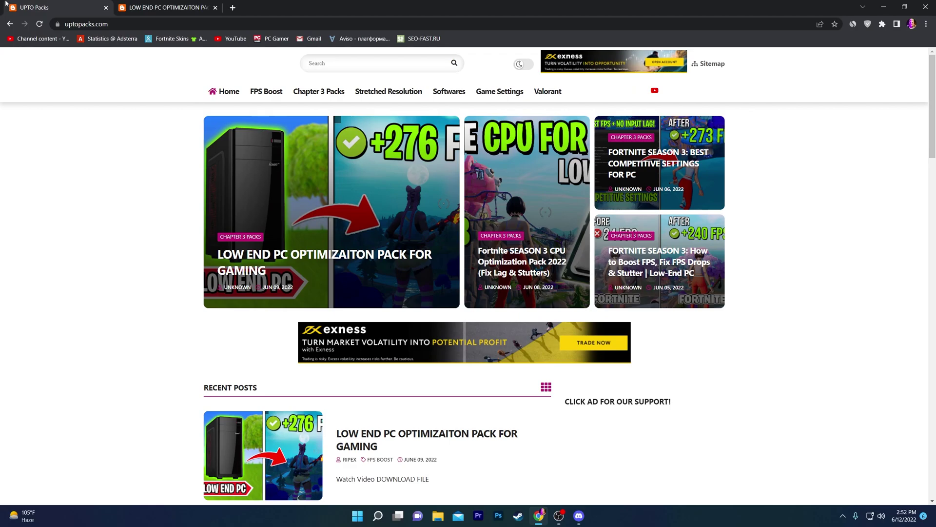
pyautogui.scroll(-3, 26, 84)
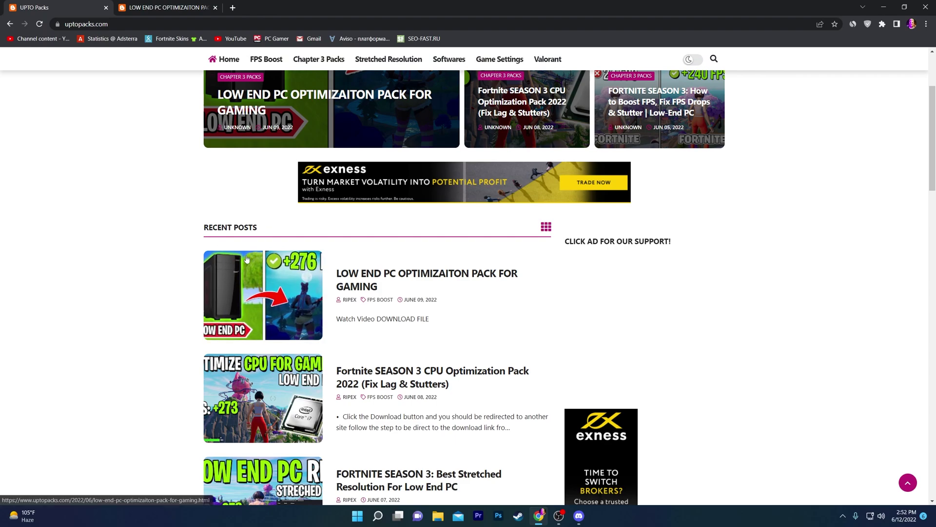
pyautogui.hotkey('ctrl', 'Tab')
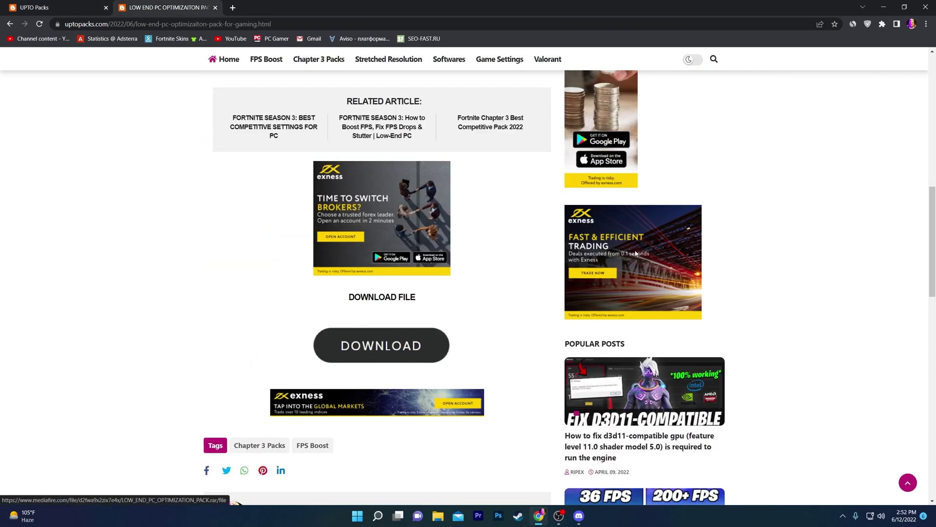
pyautogui.click(885, 7)
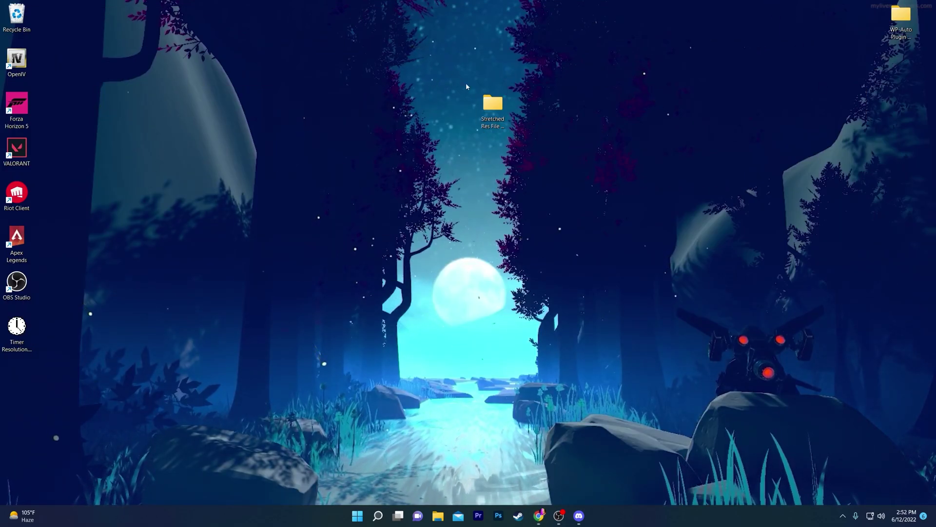
# - Open Stretched Res File Fortnite Season 3 > High-Med End PC and show GameUserSettings.ini's full actions menu
pyautogui.click(506, 115)
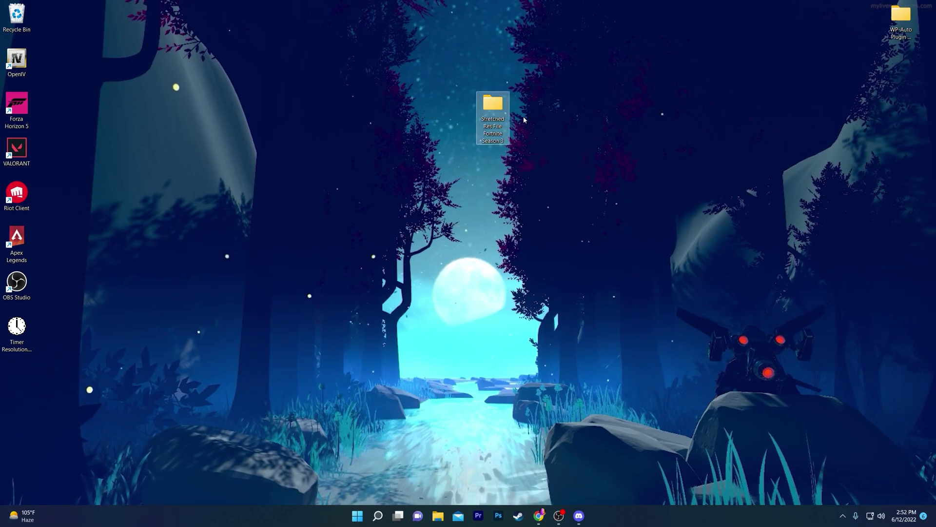
pyautogui.doubleClick(499, 103)
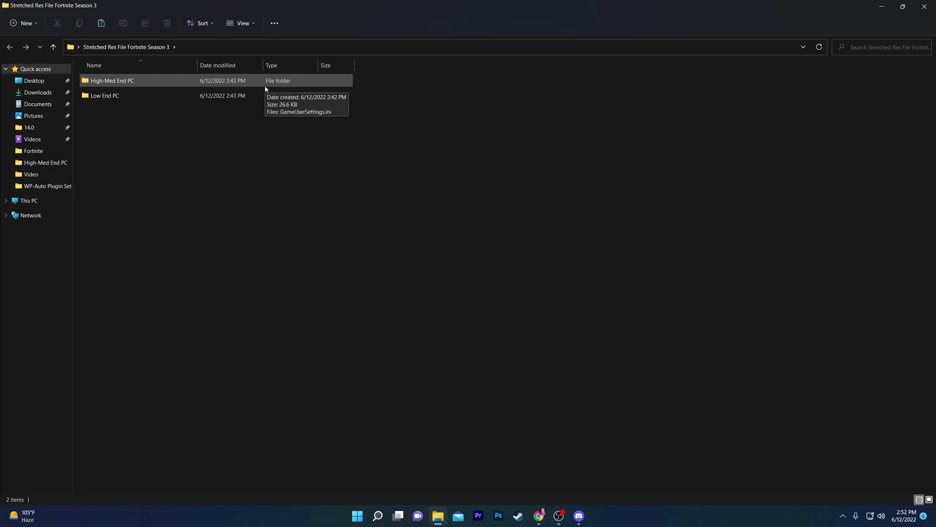
pyautogui.doubleClick(125, 81)
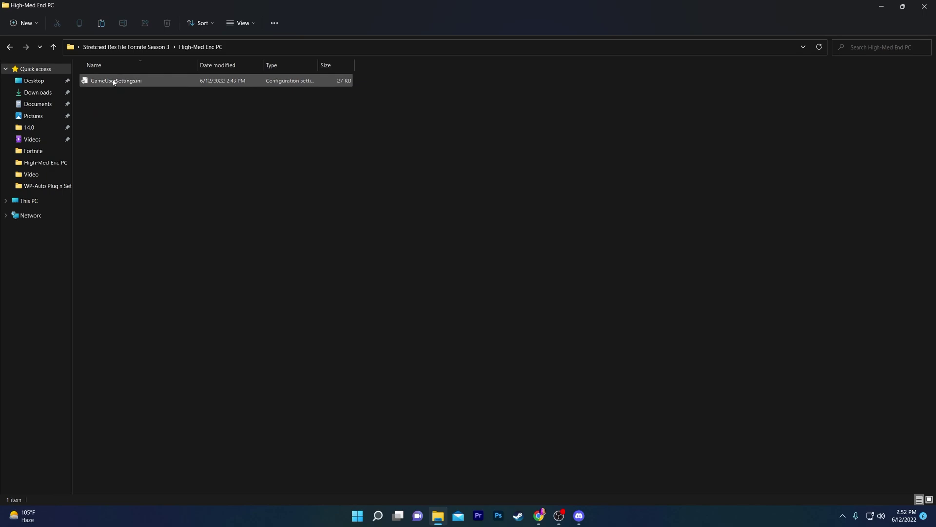
pyautogui.rightClick(114, 82)
pyautogui.click(169, 236)
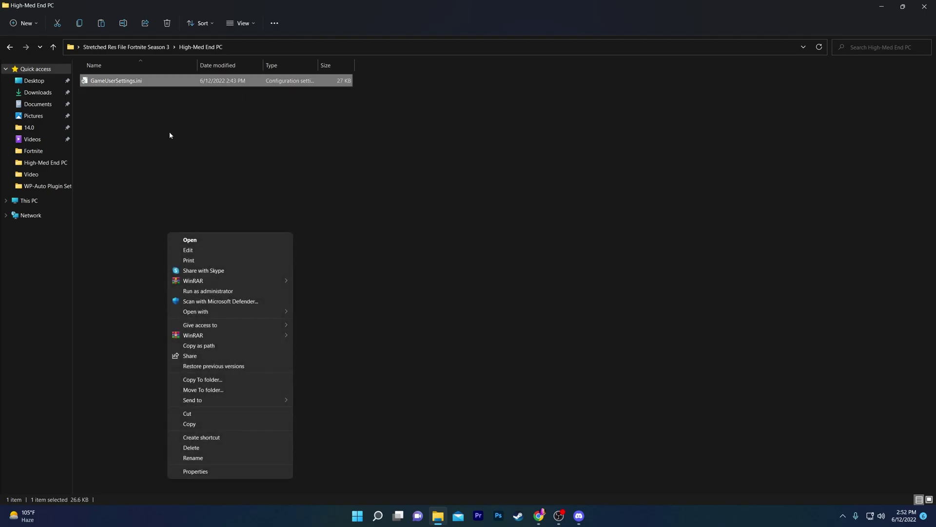
# - Check GameUserSettings.ini's ResolutionSizeX=1680 and ResolutionSizeY=1050 lines in Notepad, then close it
pyautogui.click(172, 250)
pyautogui.scroll(-20, 299, 237)
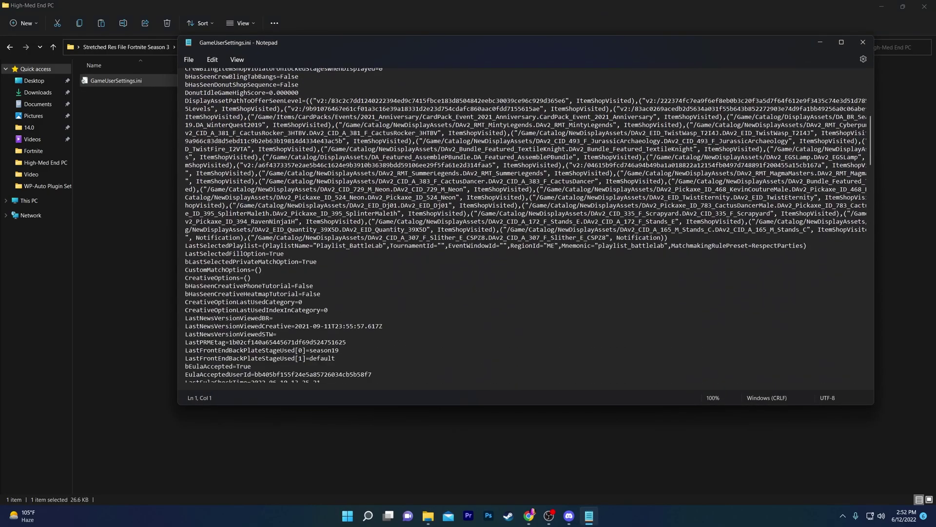
pyautogui.scroll(-20, 300, 237)
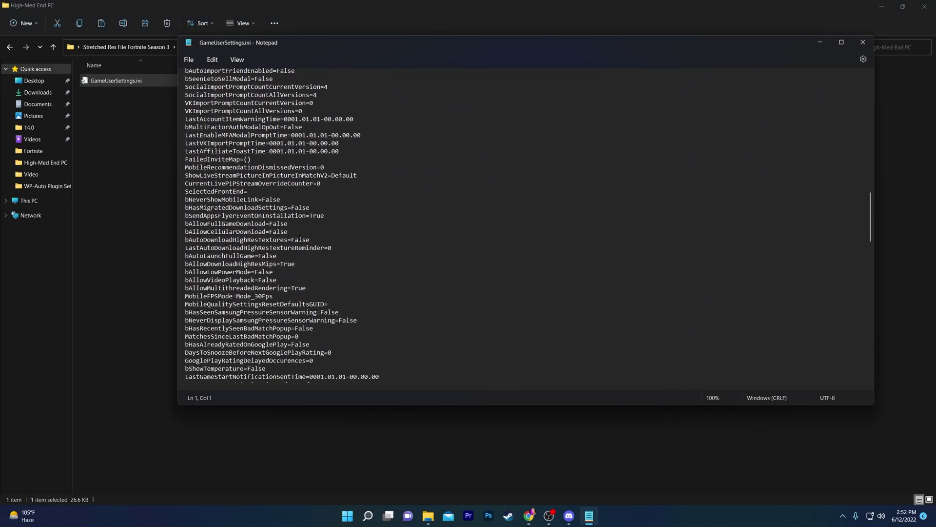
pyautogui.scroll(6, 299, 237)
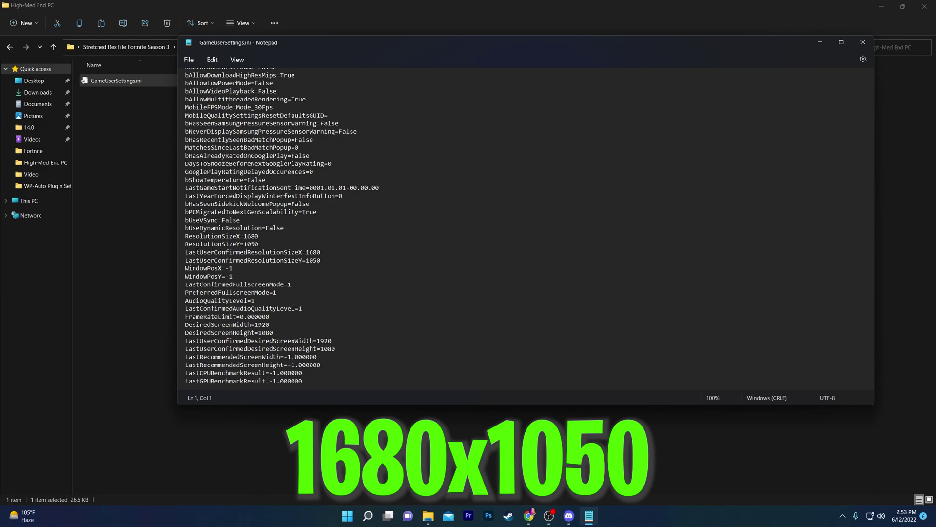
pyautogui.click(863, 43)
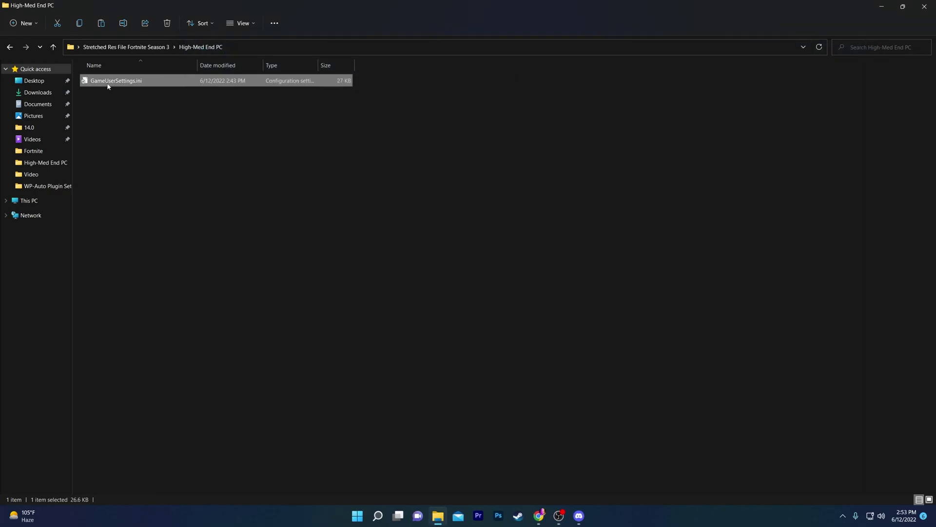
# - Copy GameUserSettings.ini and open the AppData folder through the Run prompt
pyautogui.rightClick(109, 86)
pyautogui.click(139, 239)
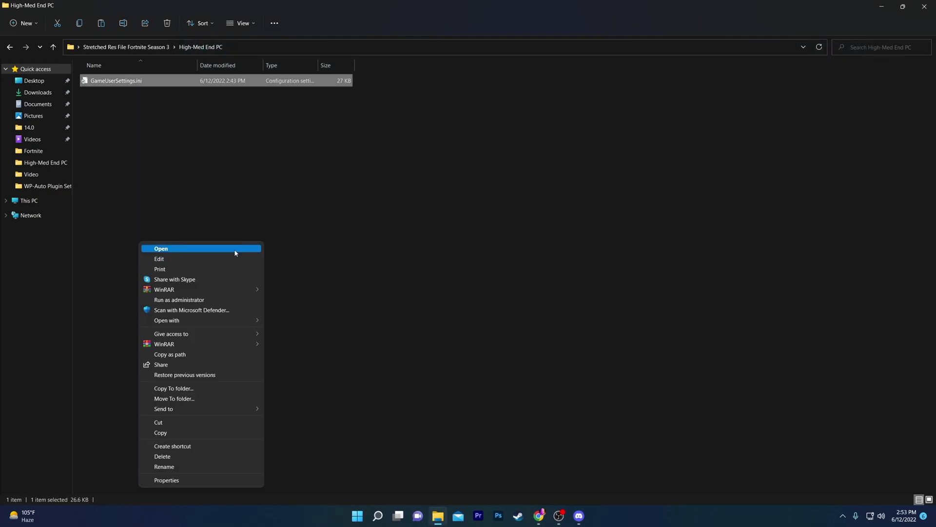
pyautogui.click(188, 433)
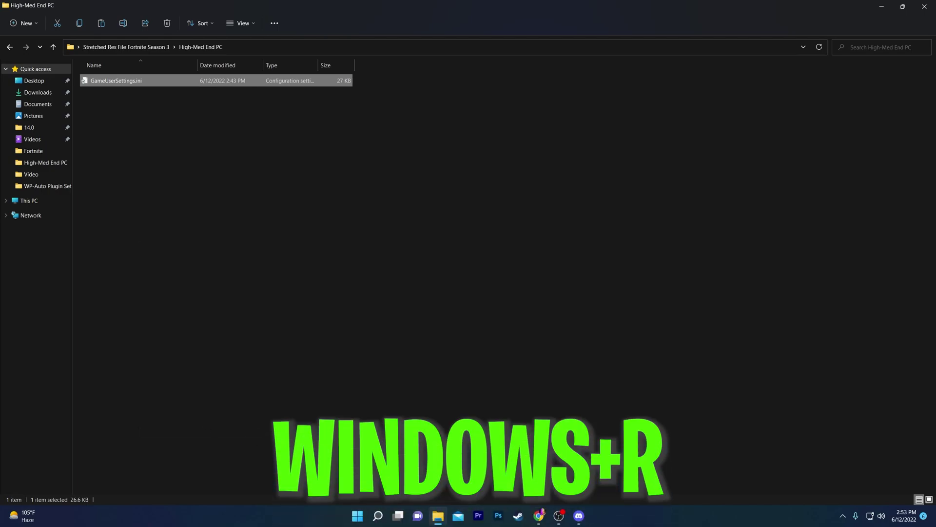
pyautogui.press('super+r')
pyautogui.moveTo(77, 408); pyautogui.dragTo(441, 223)
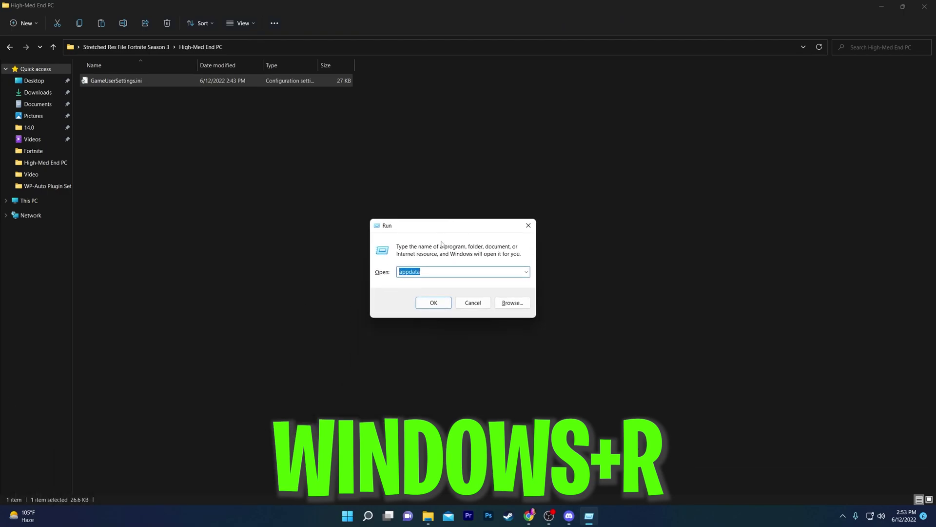
pyautogui.click(433, 303)
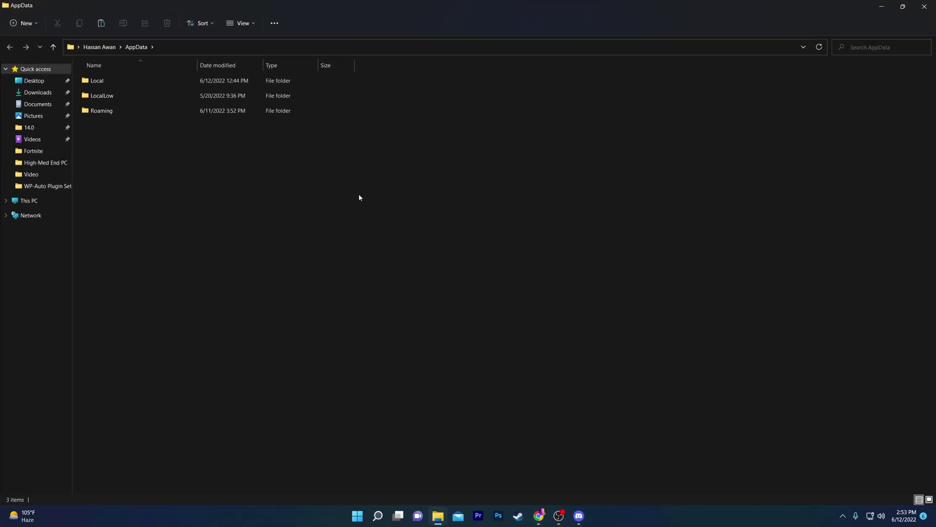
# - Paste it into Local\FortniteGame\Saved\Config\WindowsClient, replacing the existing file, then close both Explorer windows
pyautogui.doubleClick(126, 83)
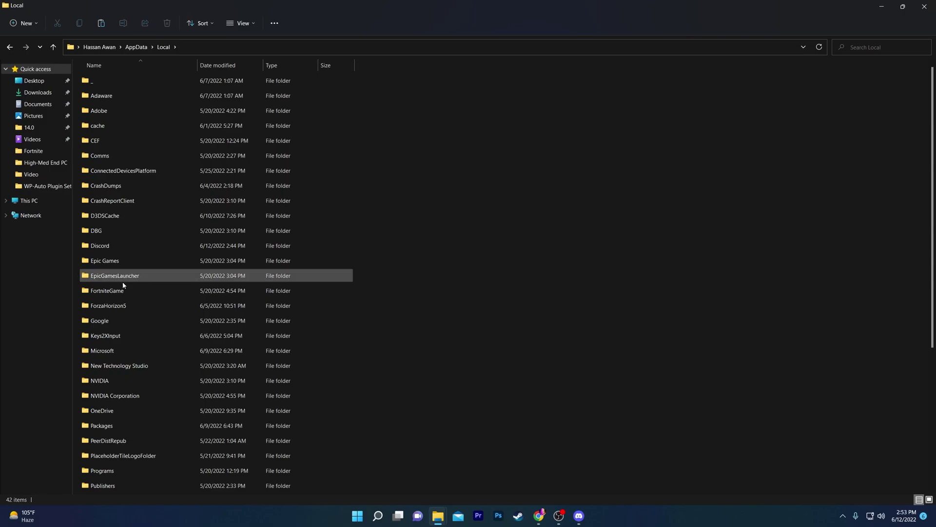
pyautogui.doubleClick(180, 280)
pyautogui.doubleClick(97, 80)
pyautogui.doubleClick(101, 92)
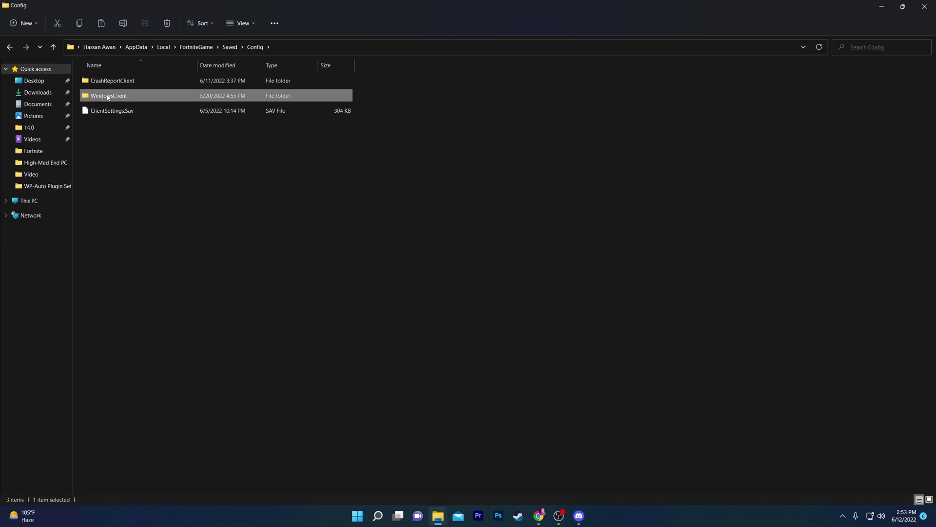
pyautogui.doubleClick(112, 92)
pyautogui.rightClick(132, 164)
pyautogui.click(167, 352)
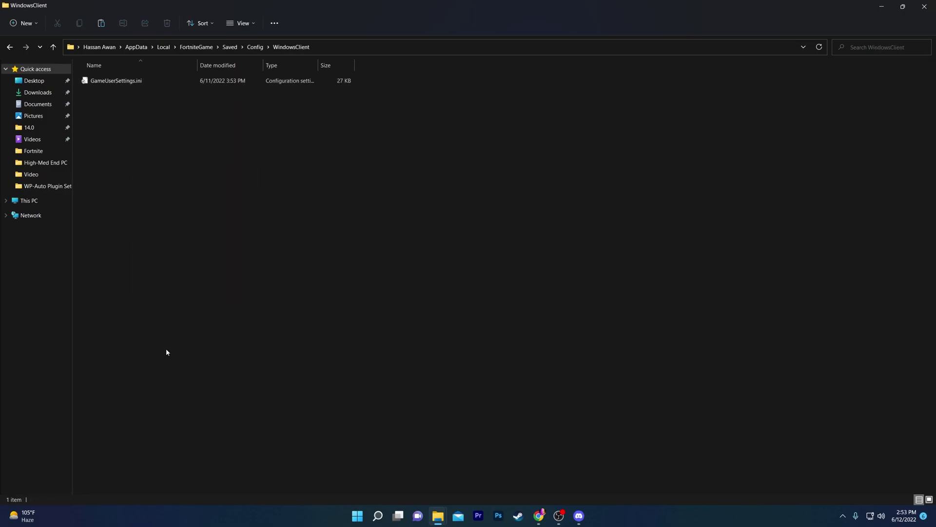
pyautogui.click(193, 224)
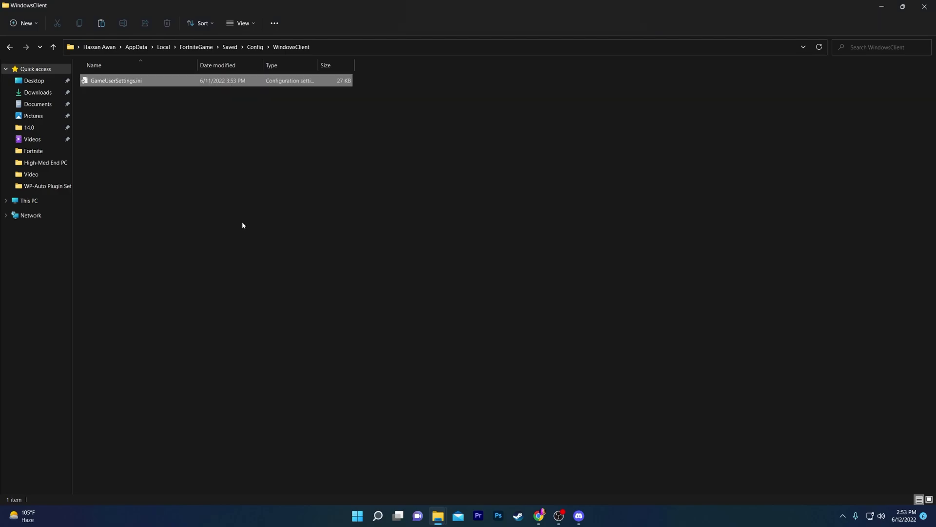
pyautogui.click(924, 5)
pyautogui.click(924, 6)
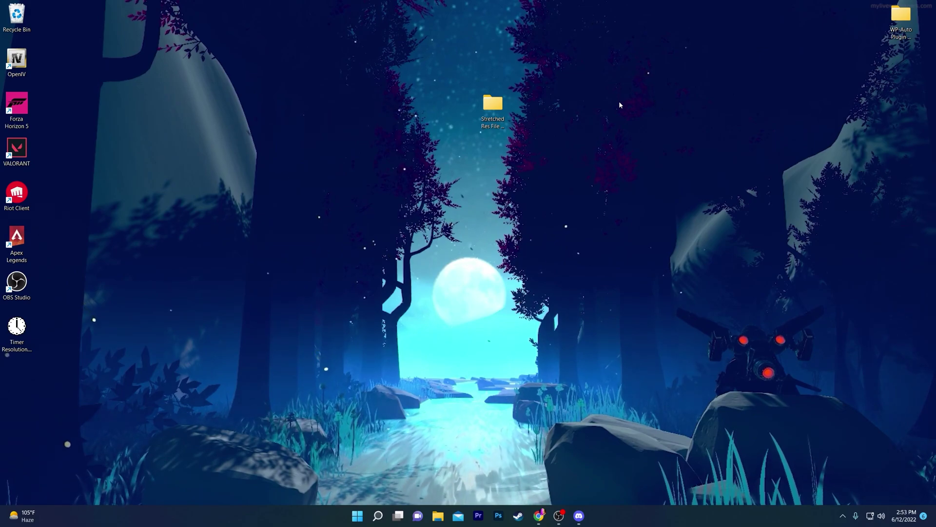
# - Launch NVIDIA Control Panel from the desktop context menu and go to Change Resolution
pyautogui.rightClick(652, 102)
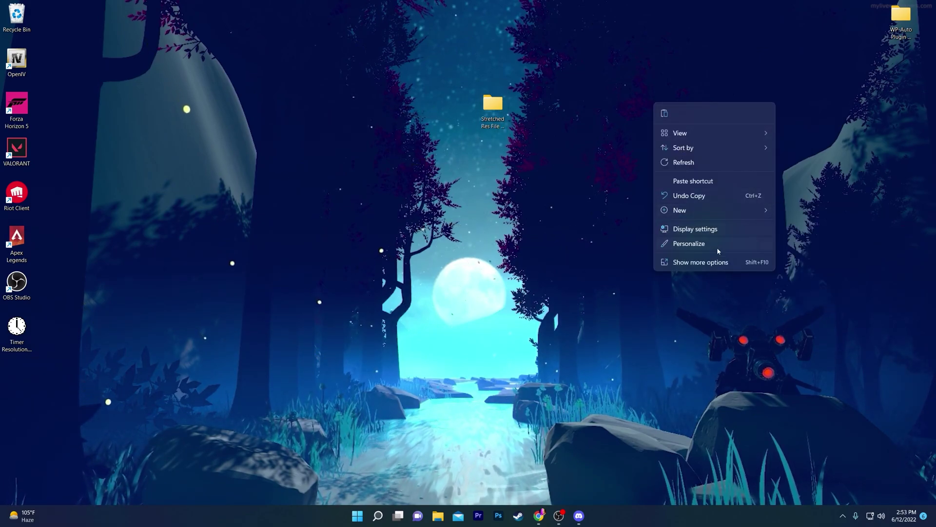
pyautogui.click(713, 263)
pyautogui.click(741, 343)
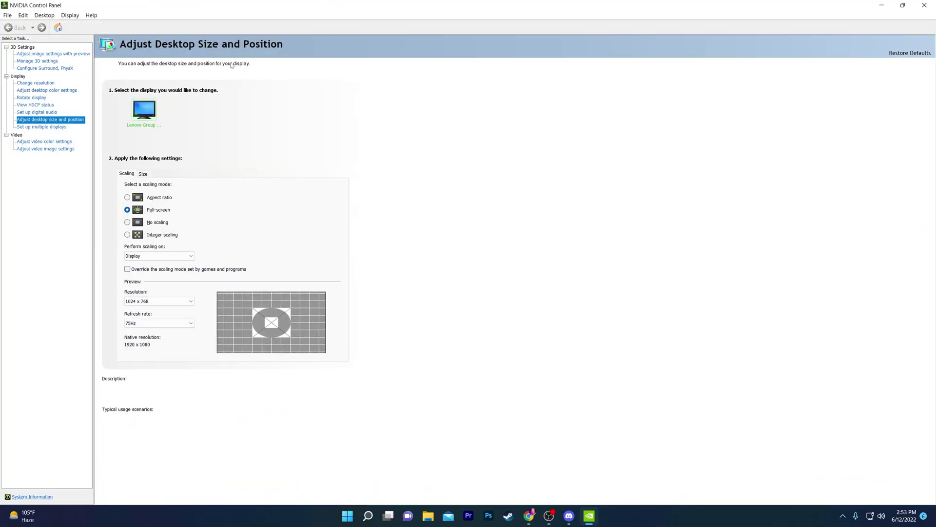
pyautogui.click(36, 83)
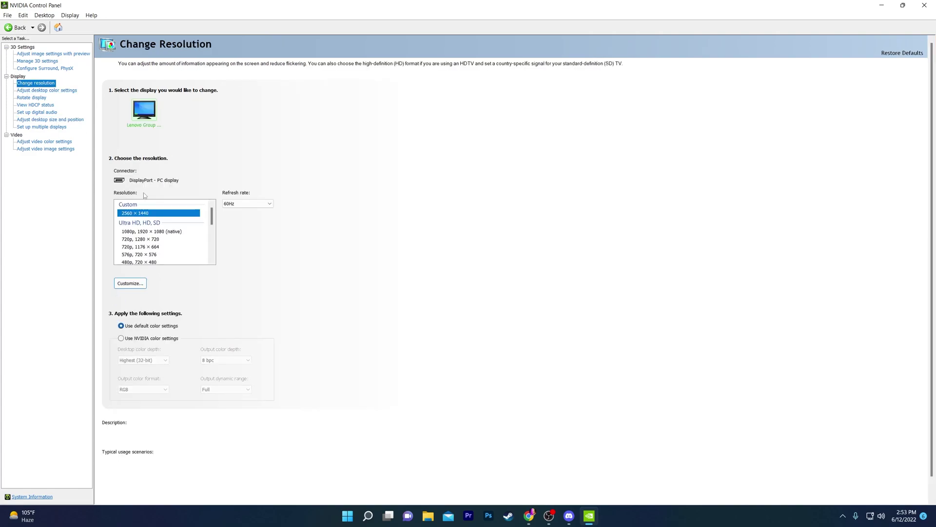
# - Try a 1680 x 1050 custom resolution, dismiss the duplicate notice, and cancel creating it
pyautogui.click(129, 283)
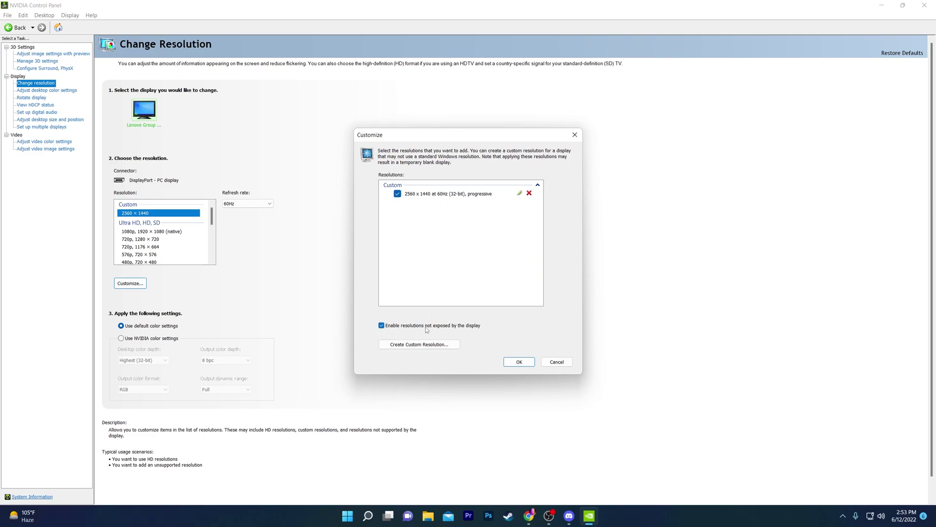
pyautogui.click(429, 345)
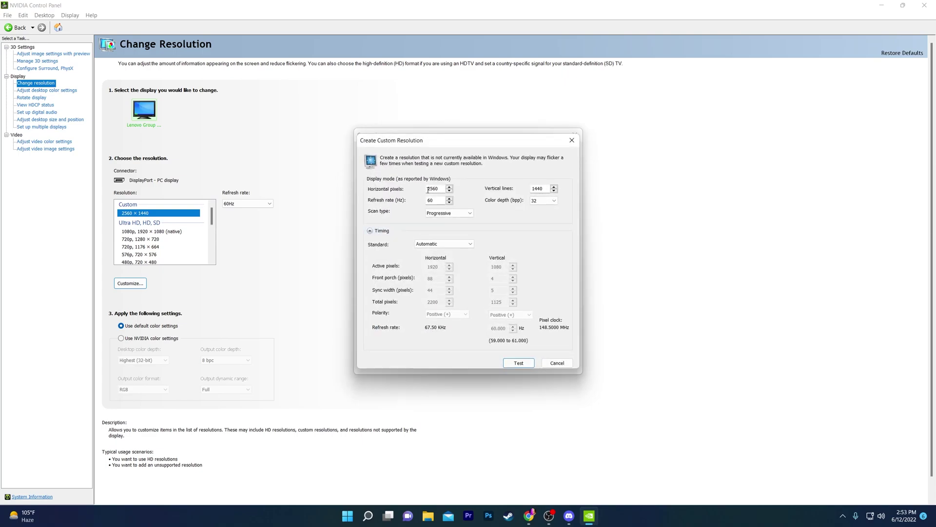
pyautogui.doubleClick(440, 190)
pyautogui.write('168')
pyautogui.doubleClick(547, 188)
pyautogui.write('105')
pyautogui.click(519, 364)
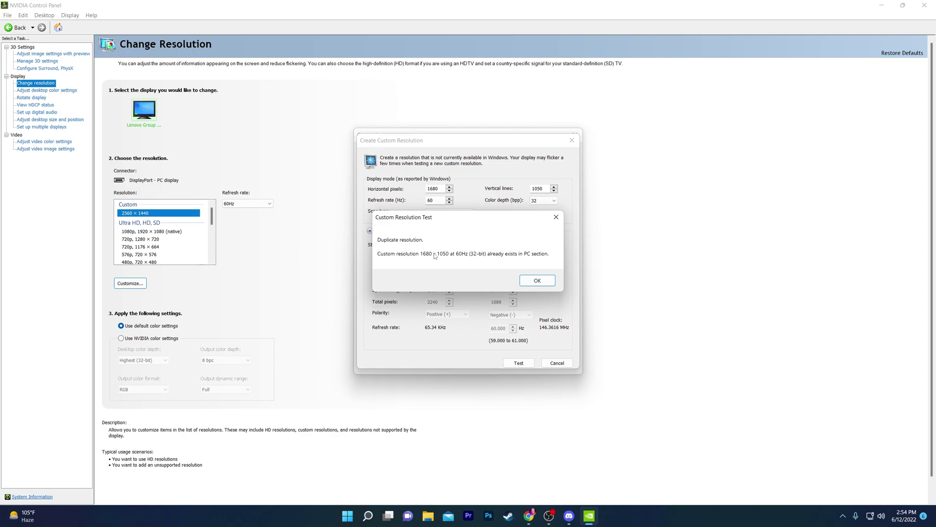
pyautogui.click(537, 280)
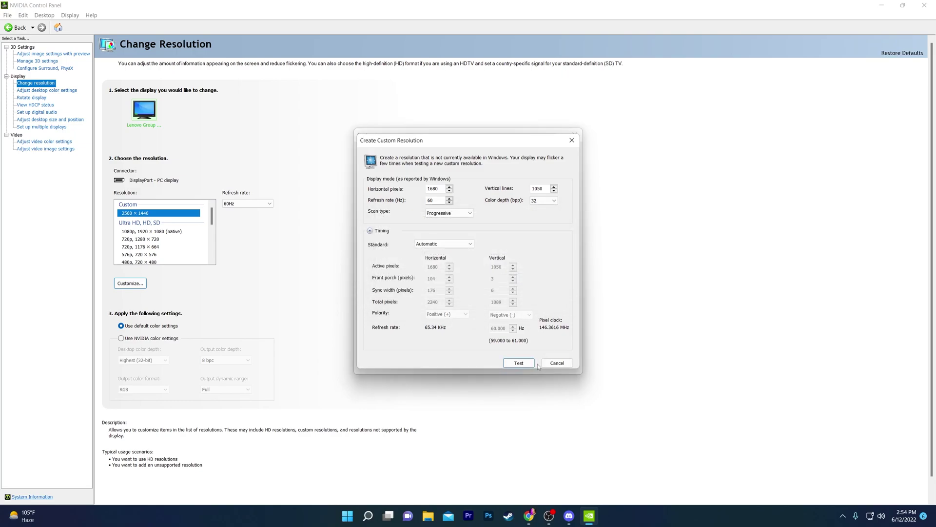
pyautogui.click(559, 366)
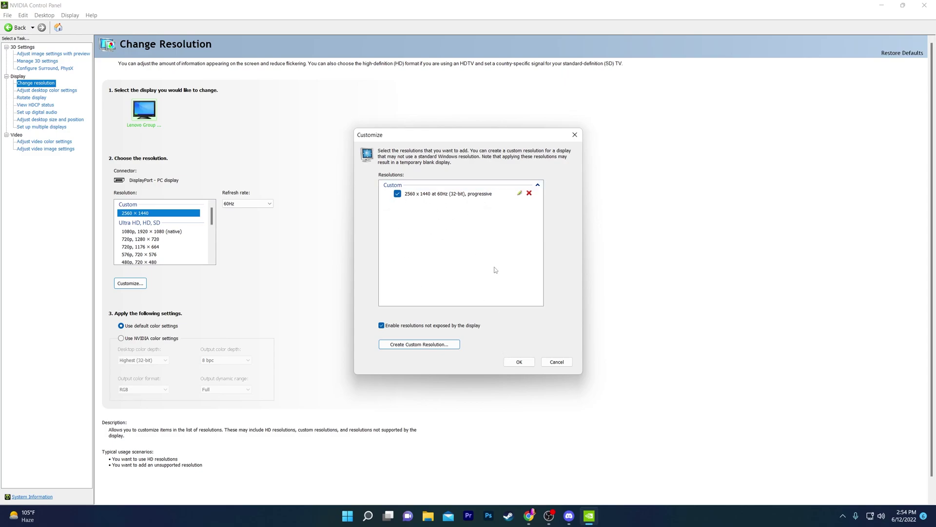
# - Apply and keep the 1680 × 1050 resolution in NVIDIA Control Panel, then close it
pyautogui.click(527, 361)
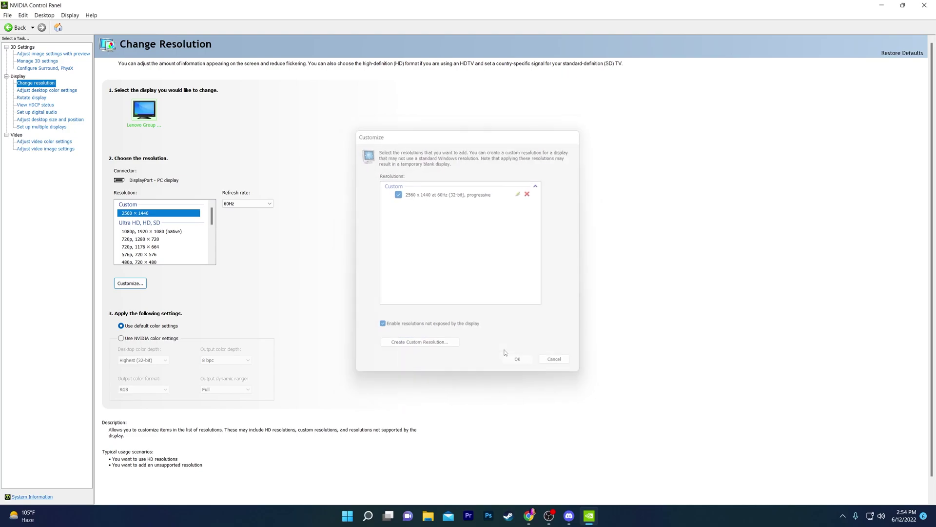
pyautogui.scroll(-2, 152, 242)
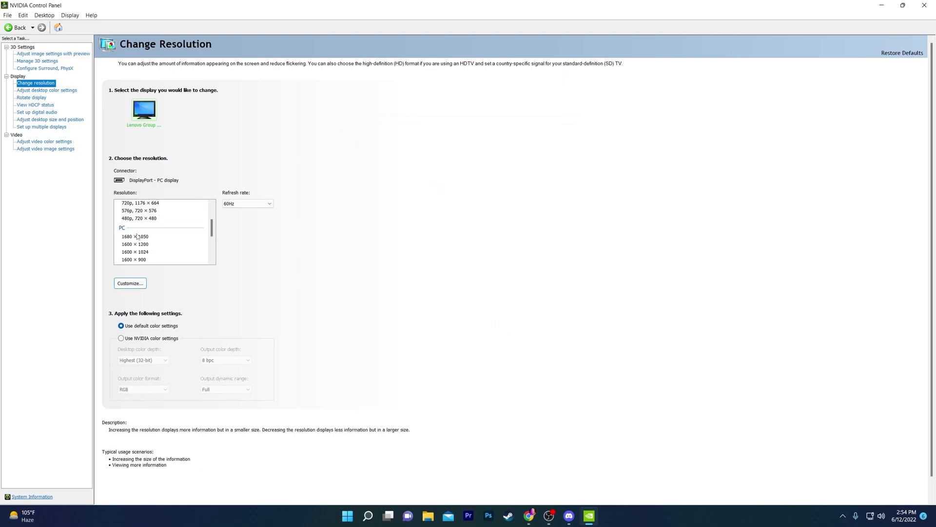
pyautogui.click(136, 238)
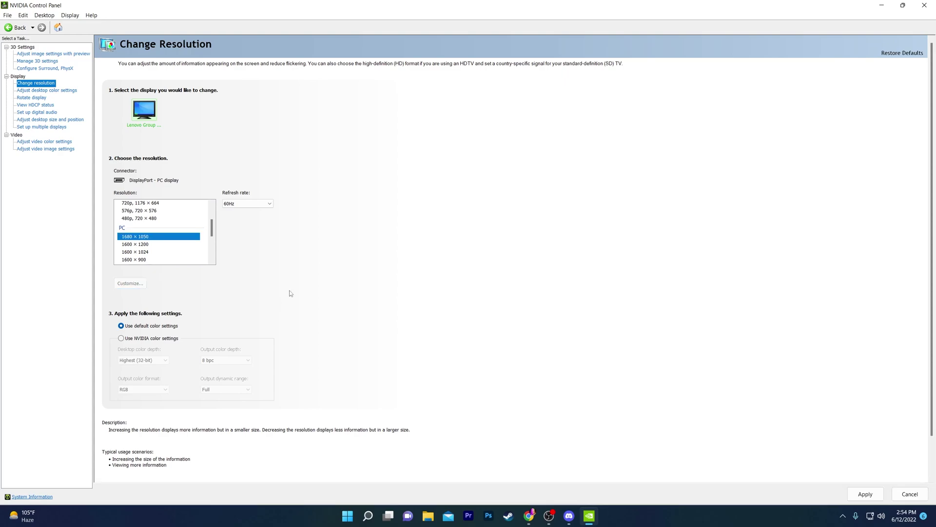
pyautogui.click(865, 494)
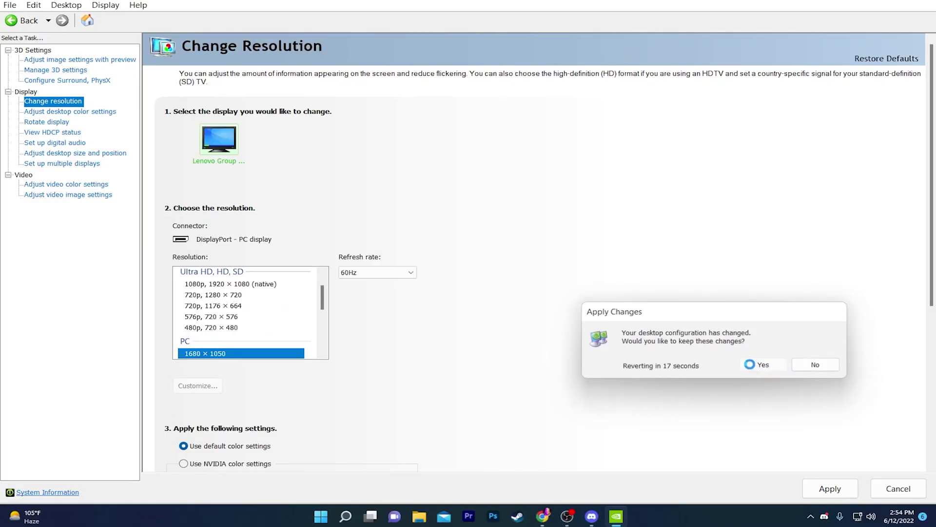
pyautogui.click(756, 368)
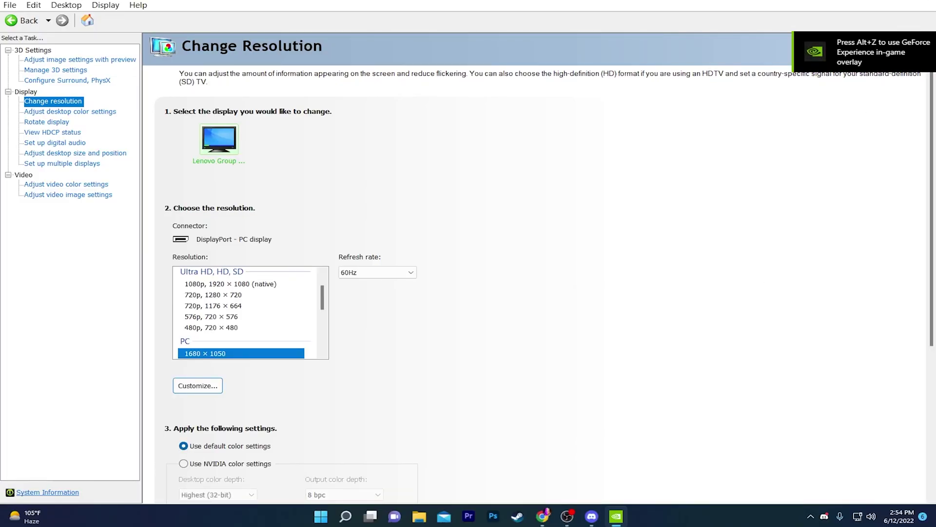
pyautogui.hotkey('alt', 'F4')
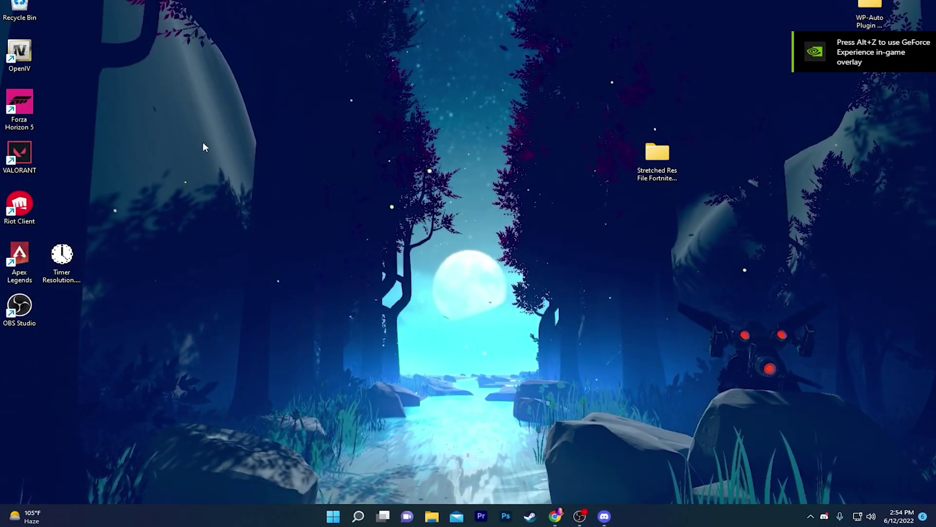
pyautogui.click(811, 516)
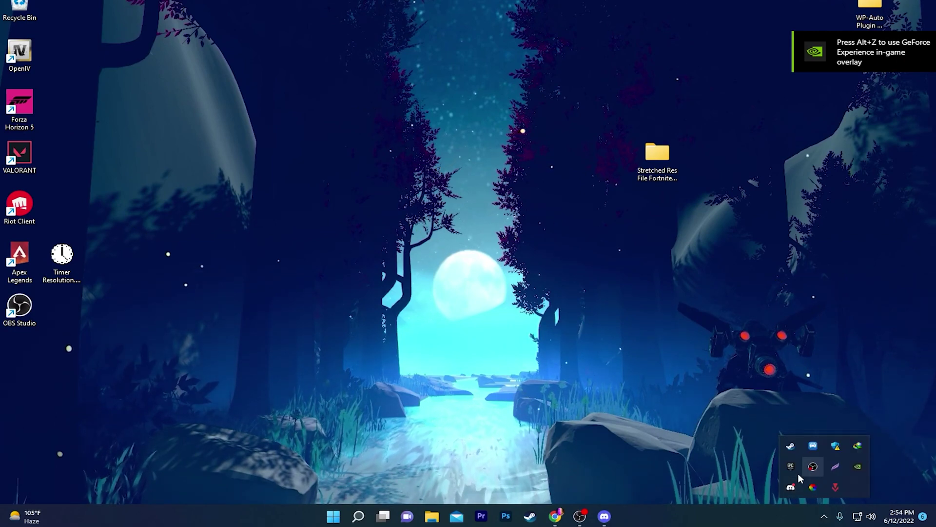